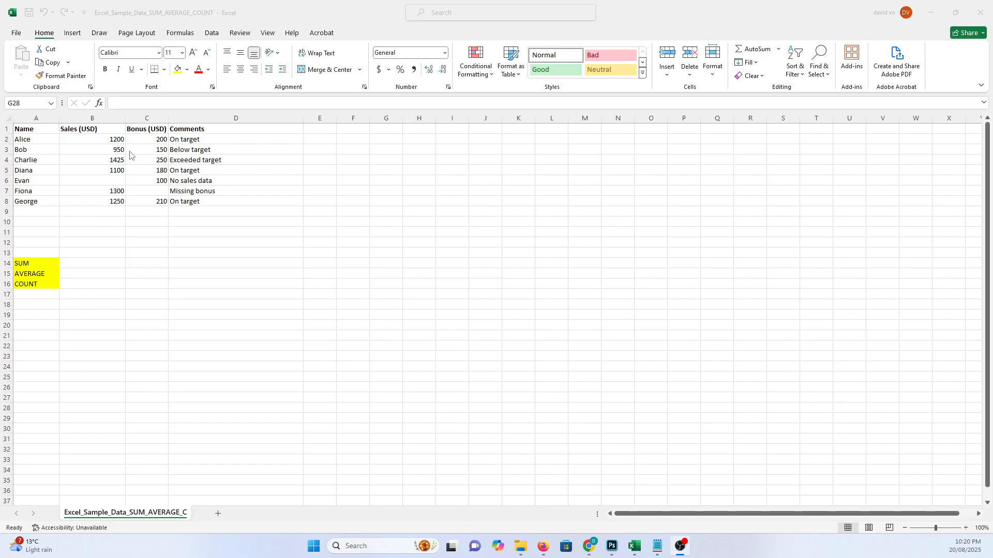
- Insert an AutoSum SUM formula in B9 totalling the sales range B2:B8
click(103, 210)
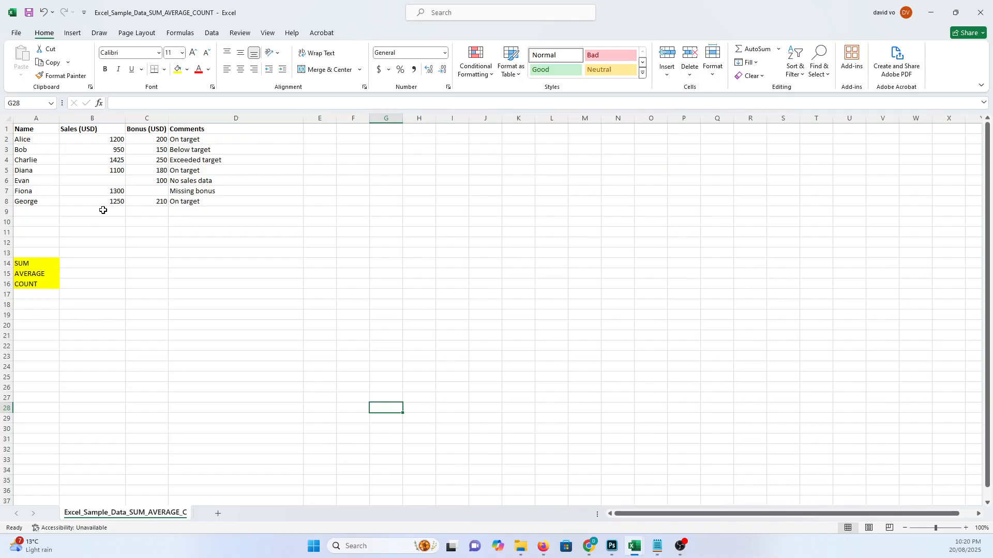
click(104, 210)
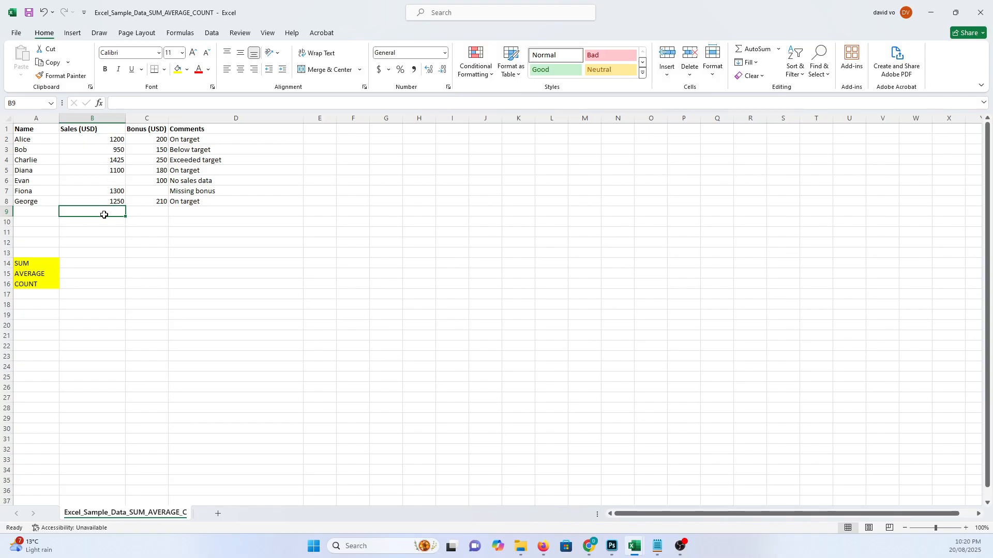
click(112, 233)
click(111, 213)
click(778, 50)
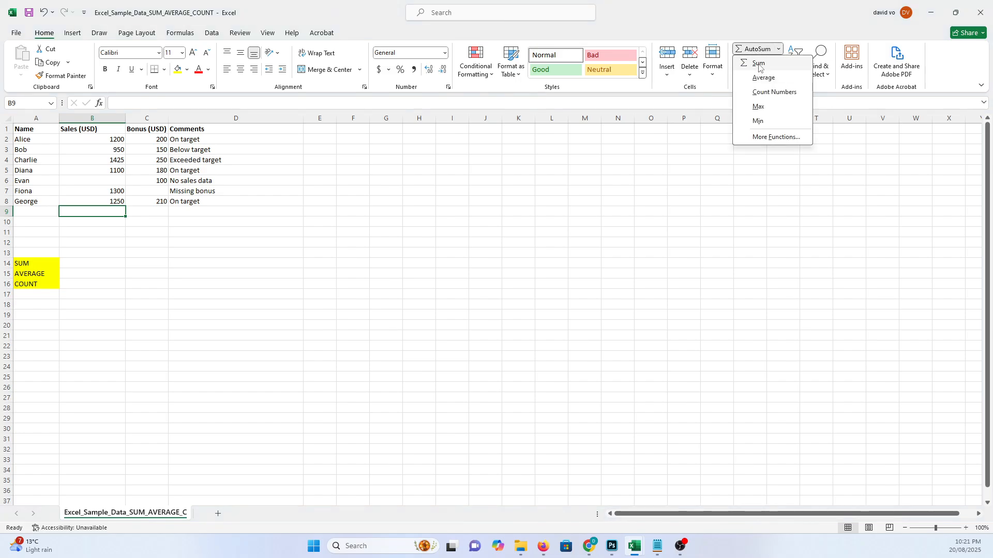
click(764, 65)
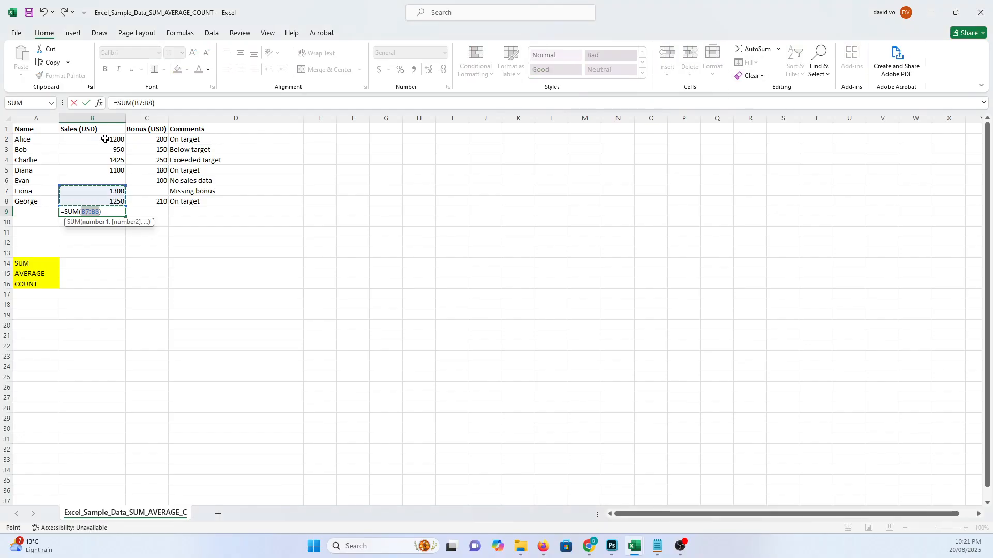
drag(103, 143, 101, 200)
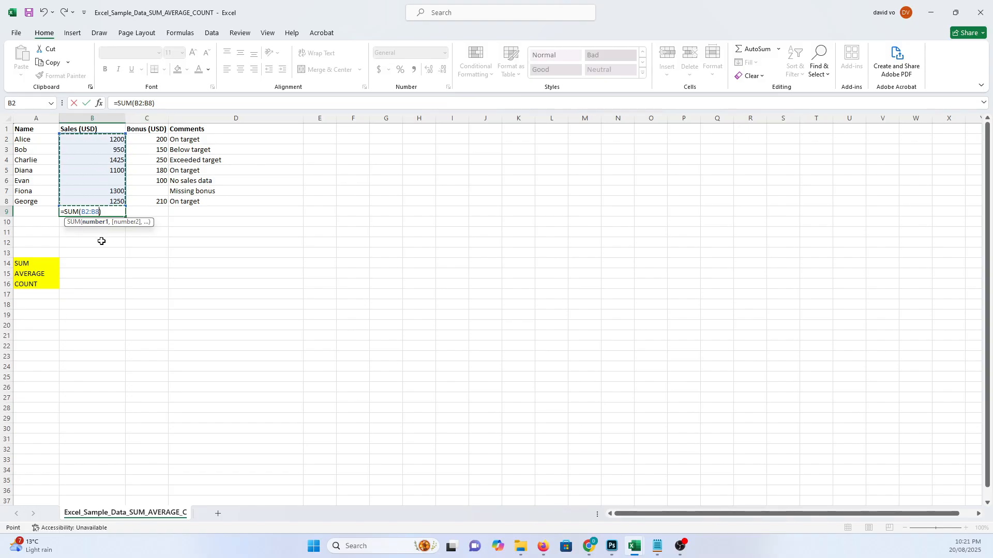
key(Return)
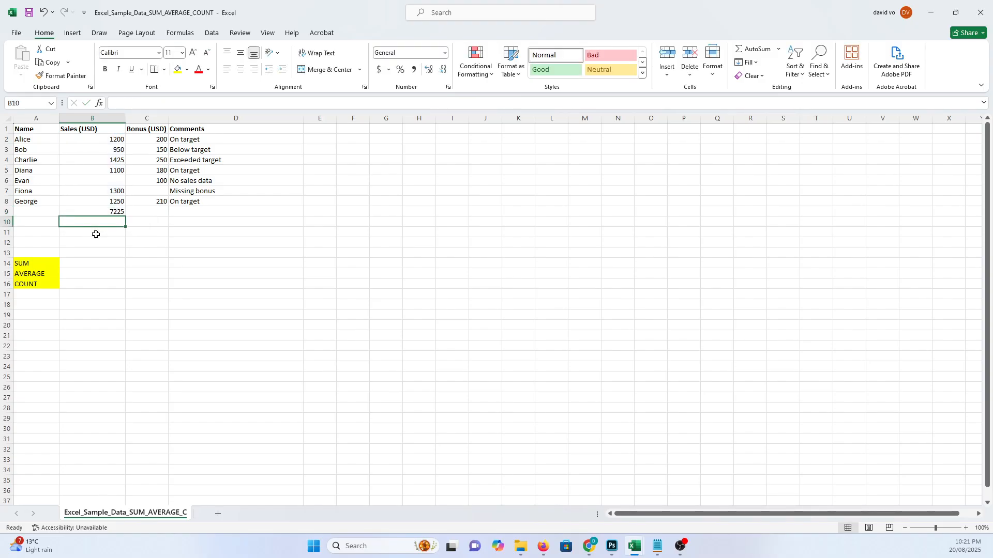
- Make the sales total cell B9 bold
click(109, 212)
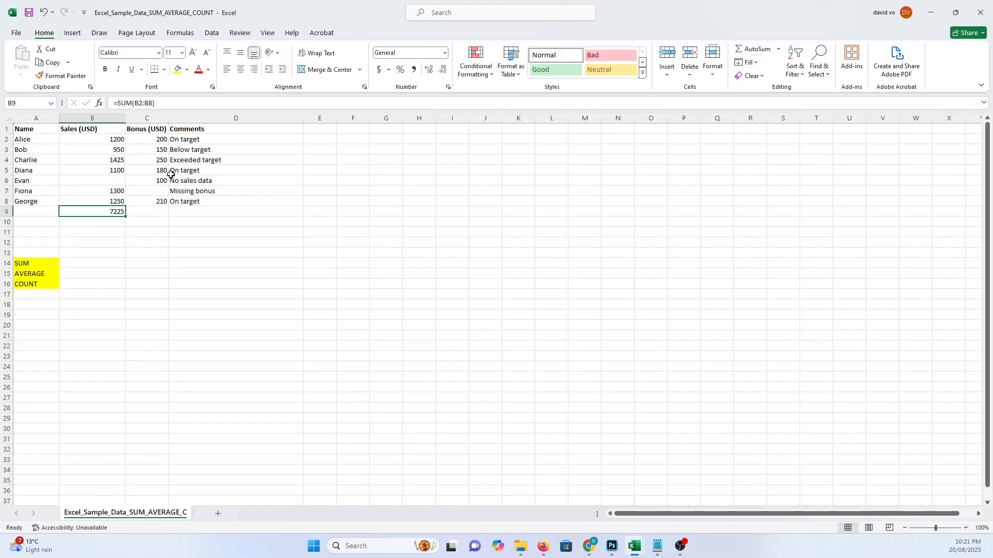
click(105, 70)
click(101, 231)
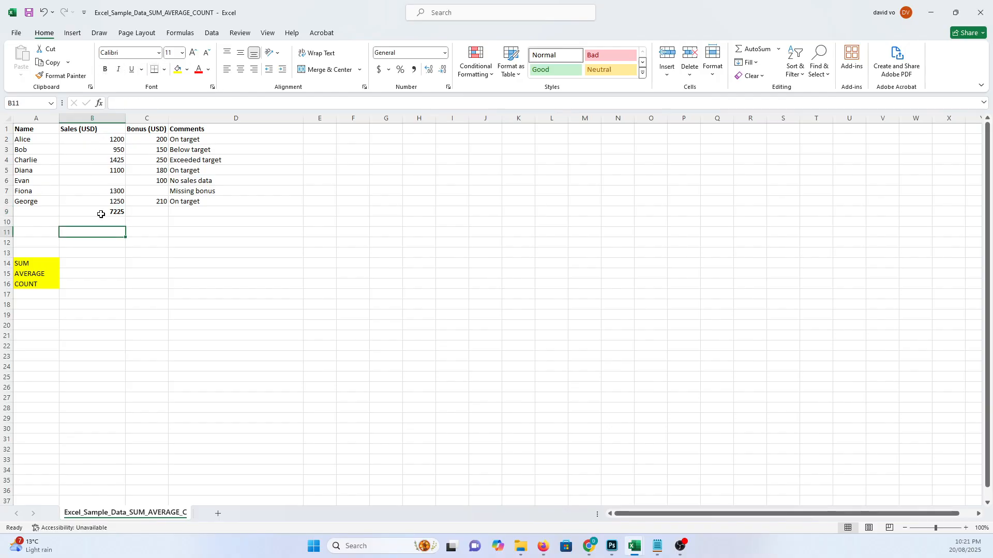
- Replace B9's content with a manually entered =SUM(B2:B8) formula, extending the range from B2 to B8
click(101, 211)
key(Delete)
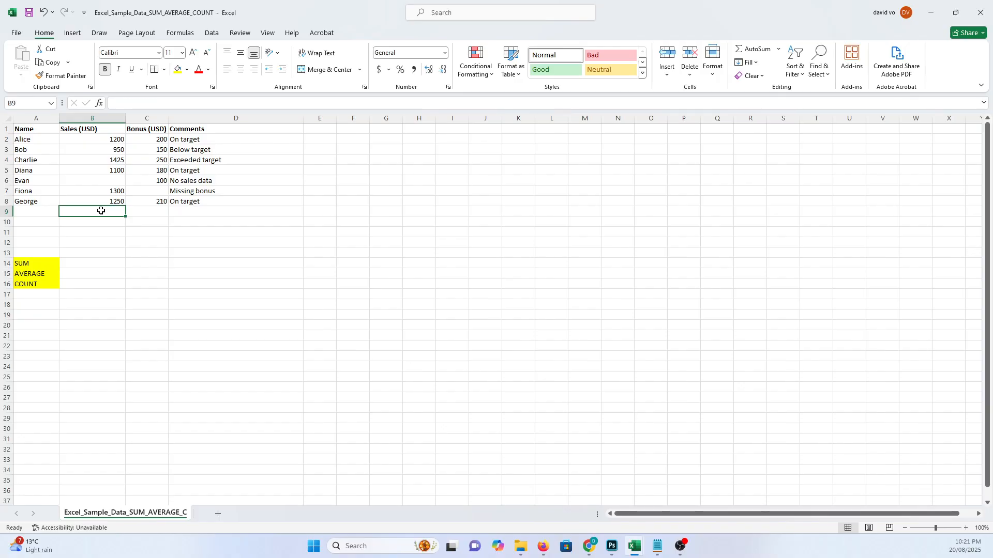
text(=sum()
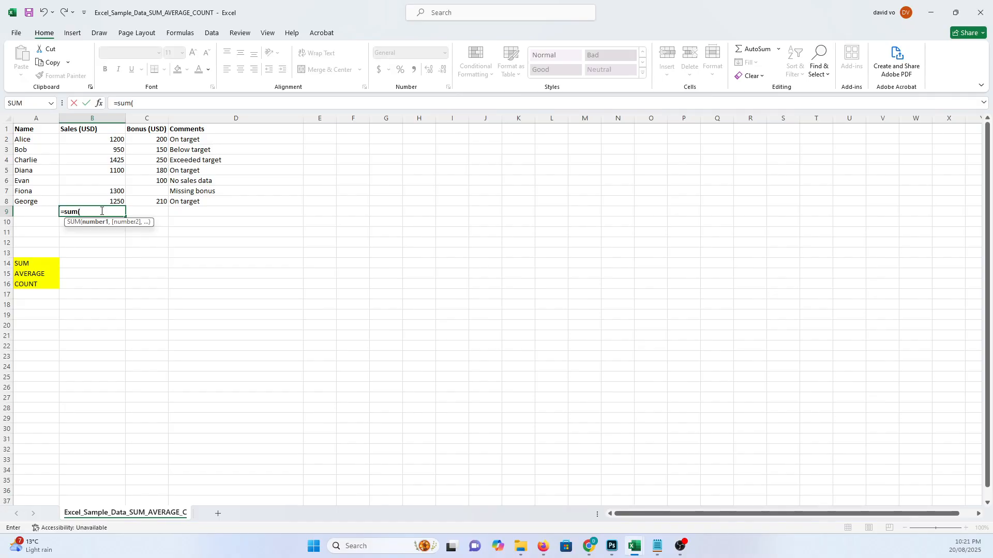
click(112, 138)
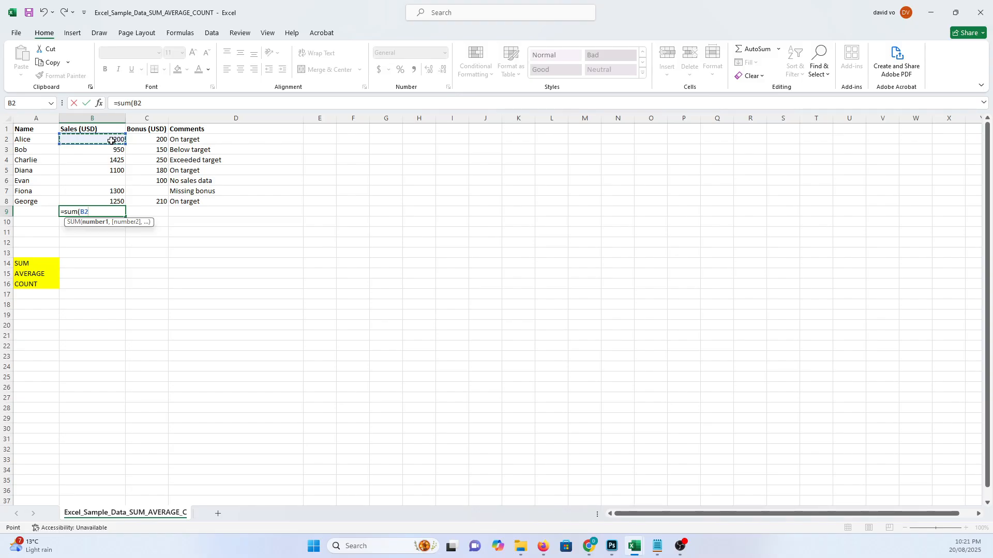
key(F8)
click(116, 201)
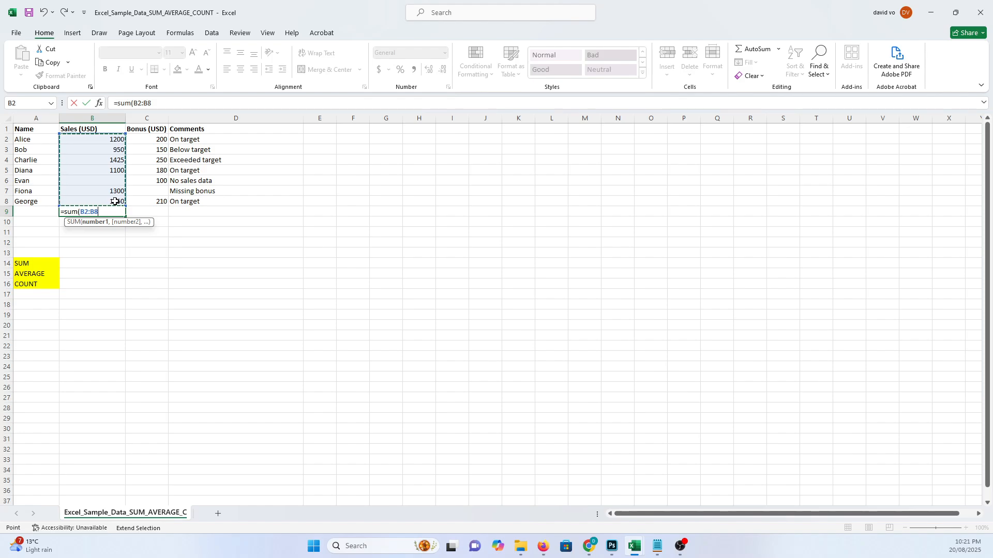
text())
key(Return)
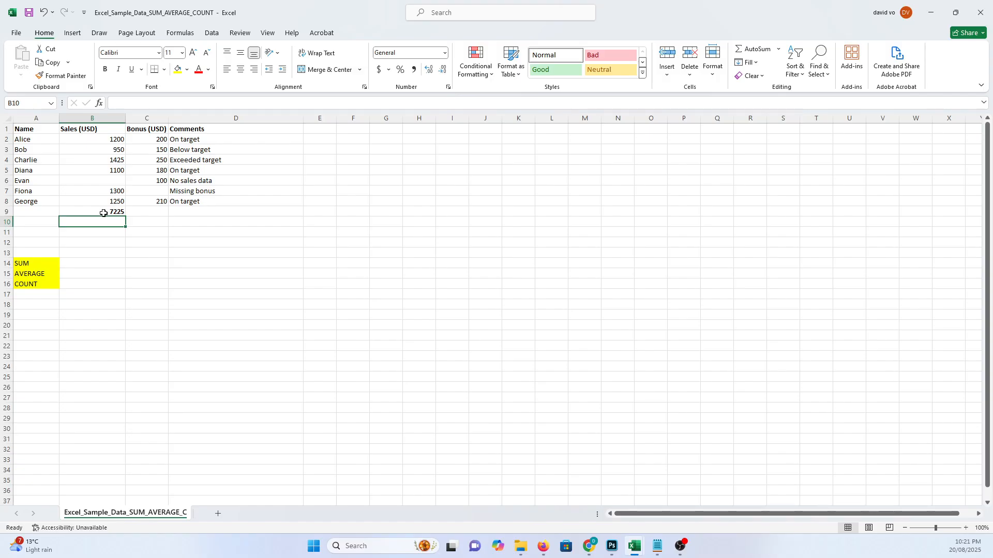
- Clear the SUM formula from B9 and select the sales range B2:B8
click(104, 213)
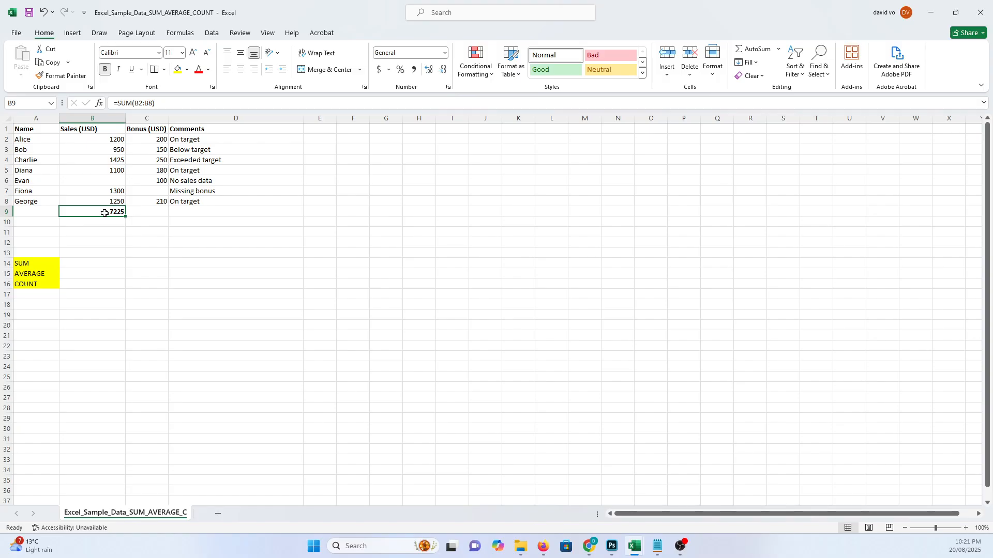
key(Delete)
drag(101, 139, 107, 201)
click(100, 213)
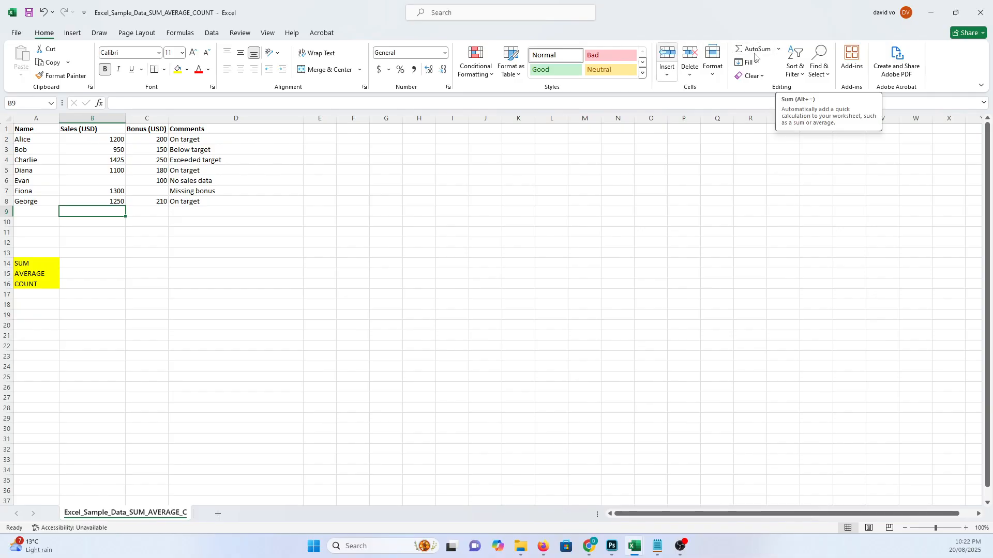
- Insert an AutoSum AVERAGE formula in B9 over the sales range B2:B8
click(778, 50)
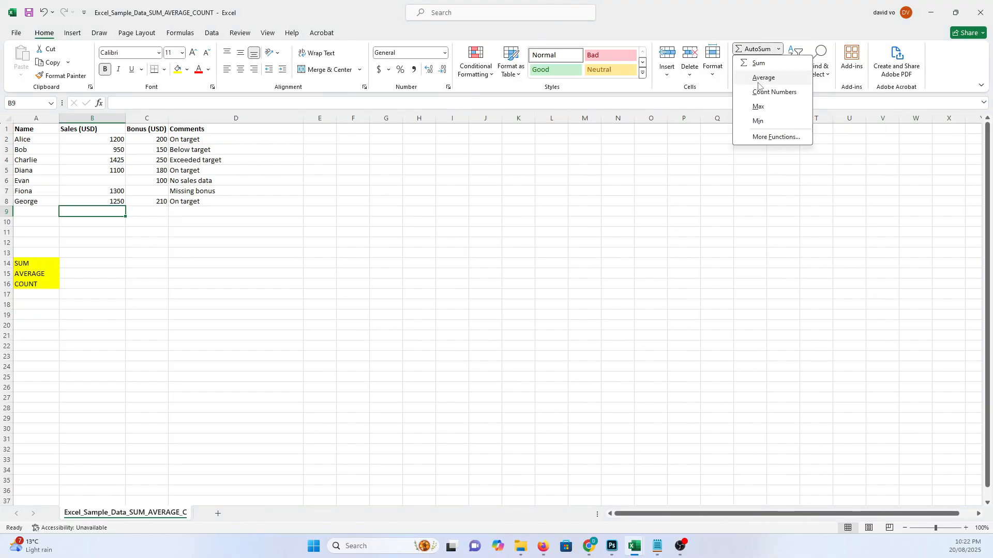
click(764, 77)
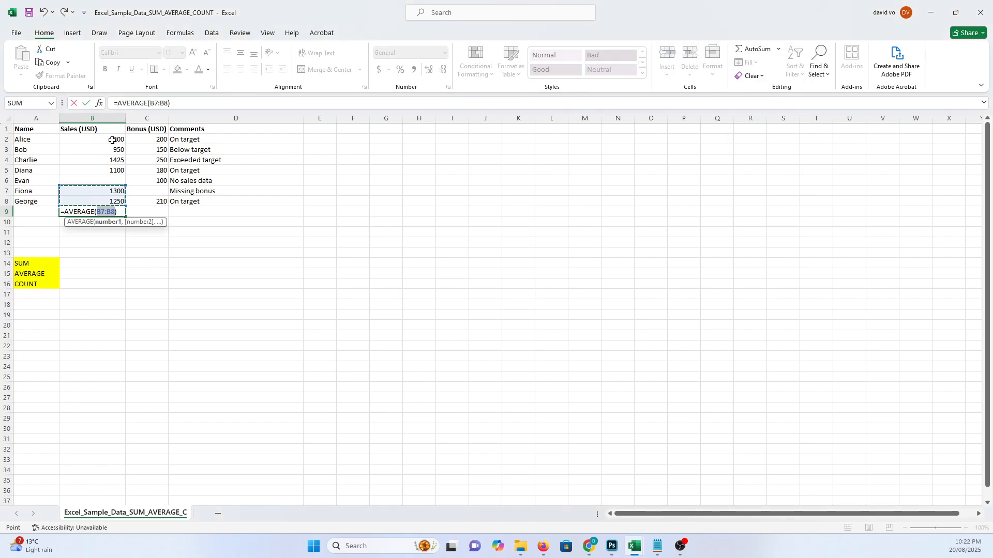
drag(112, 139, 110, 199)
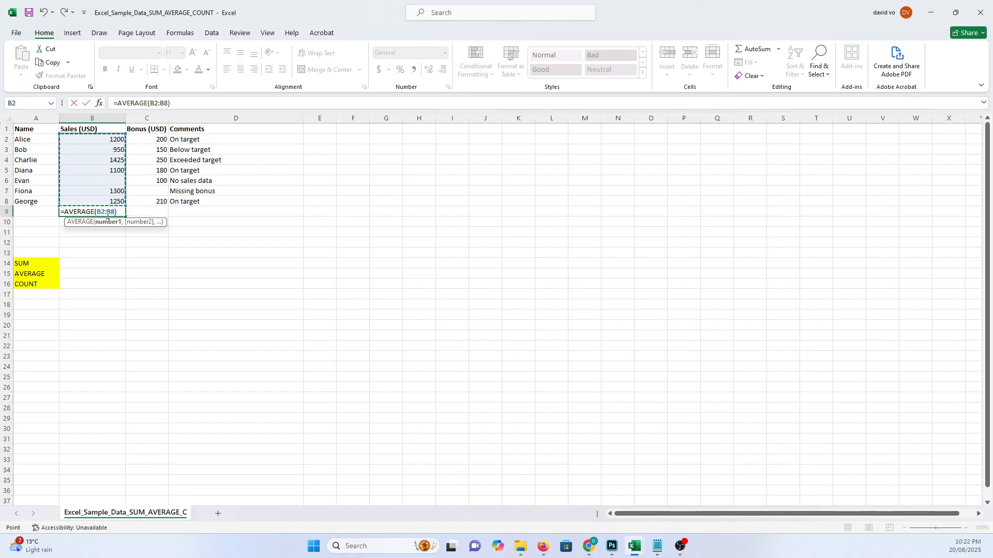
key(Return)
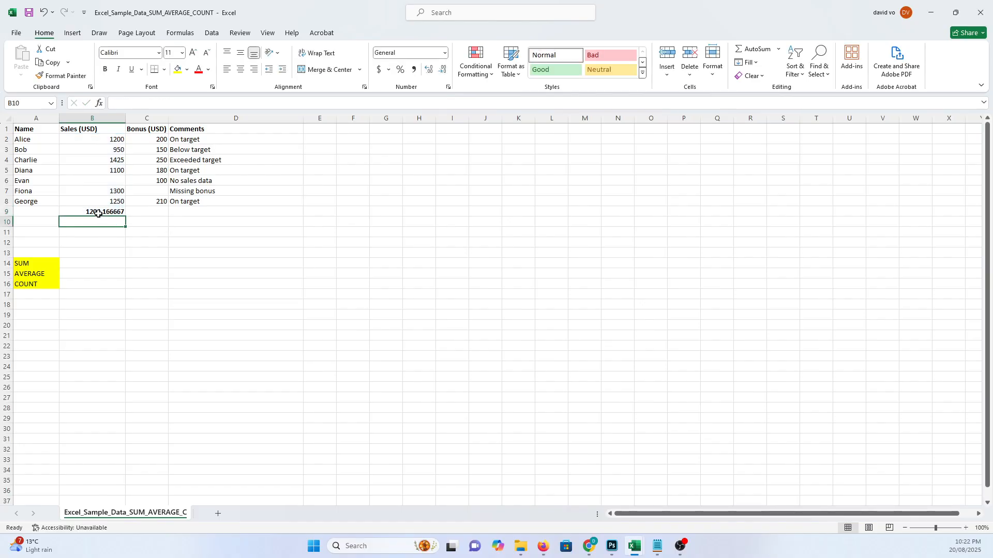
- Retype B9 as =AVERAGE(B2:B8) using function autocomplete and the B2:B8 range
click(101, 211)
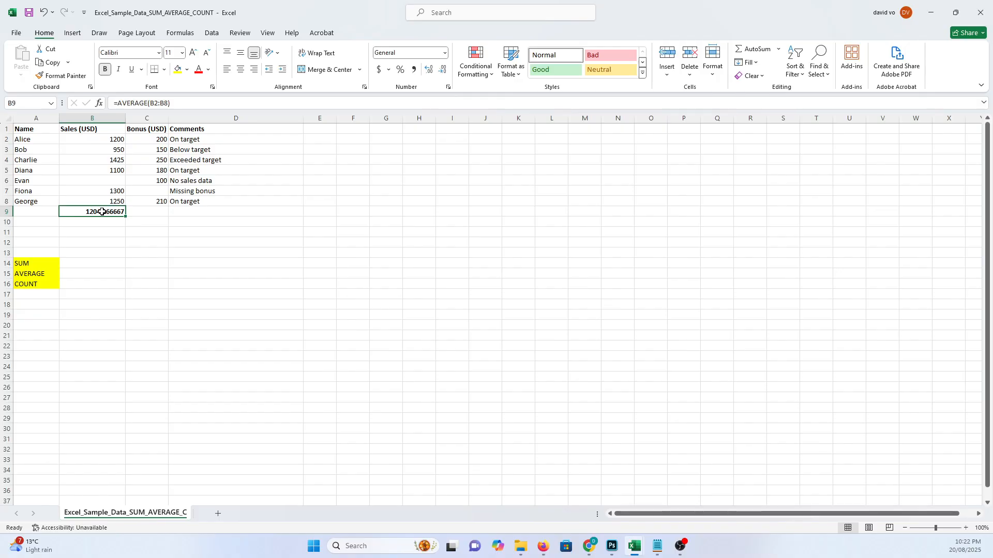
text(=aver)
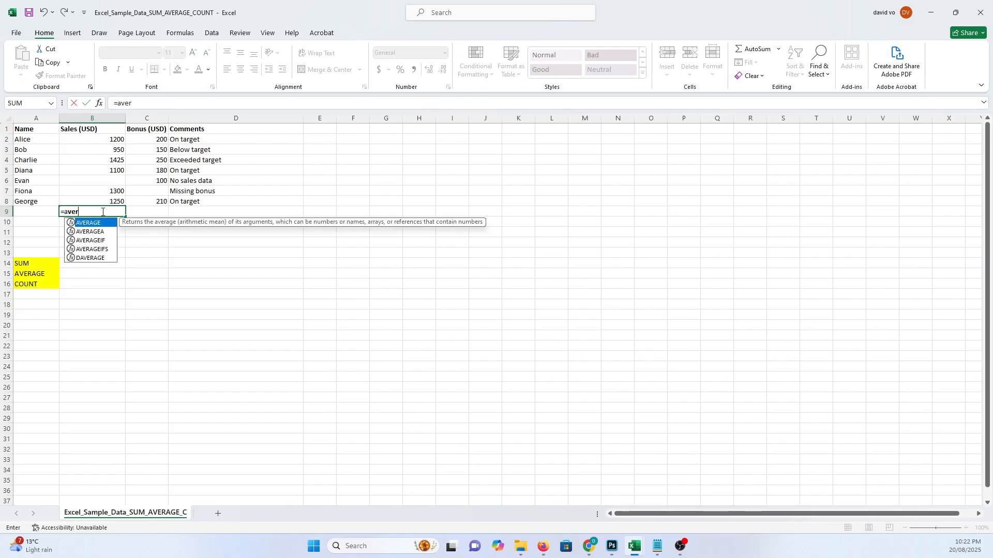
key(Tab)
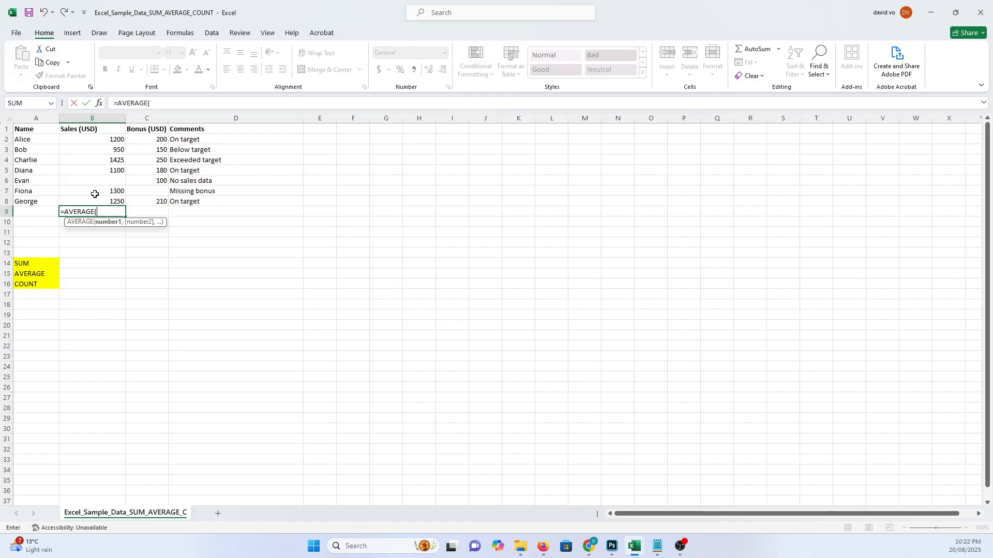
click(107, 140)
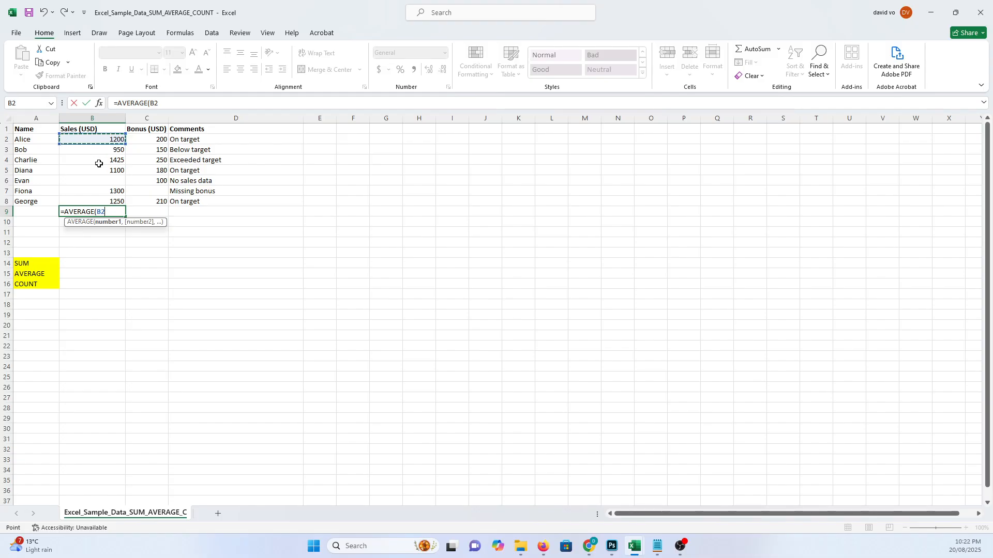
key(F8)
key(BackSpace)
key(BackSpace)
text(B8))
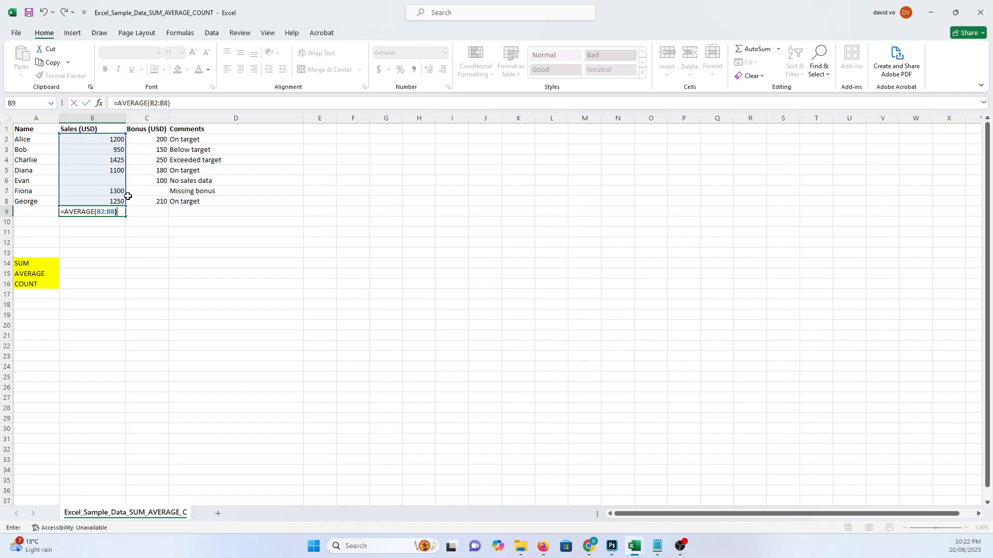
key(Return)
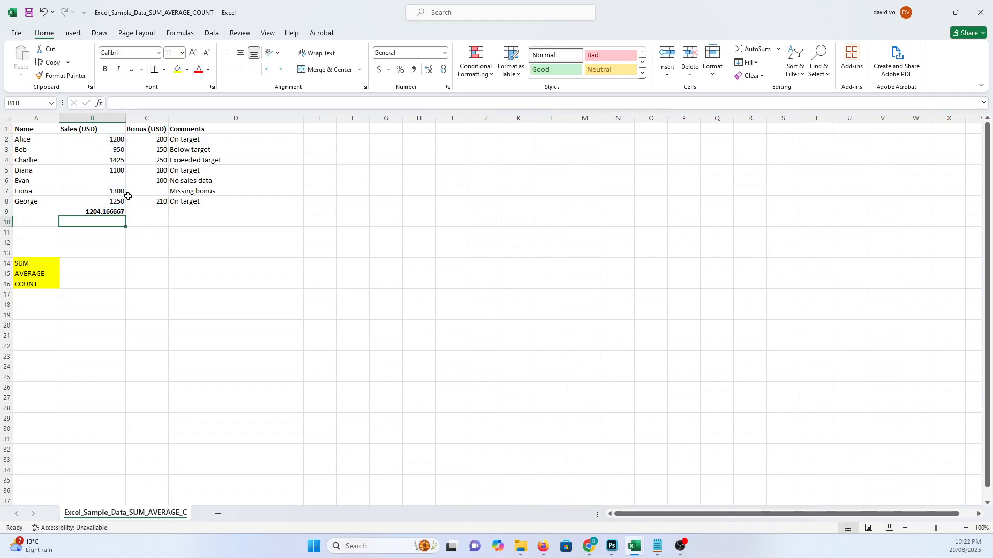
- Examine the status bar summary for the selected sales range B2:B8
click(112, 213)
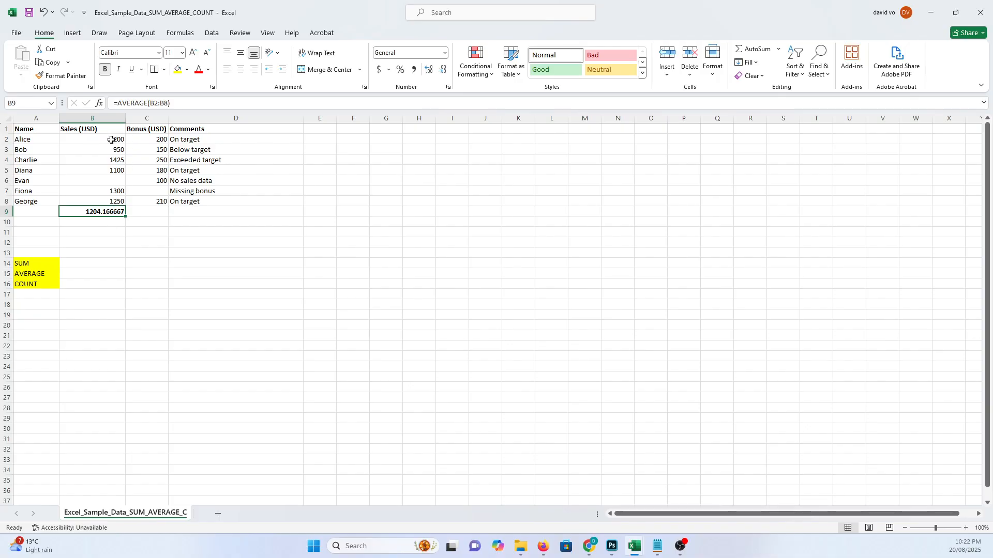
drag(116, 140, 109, 203)
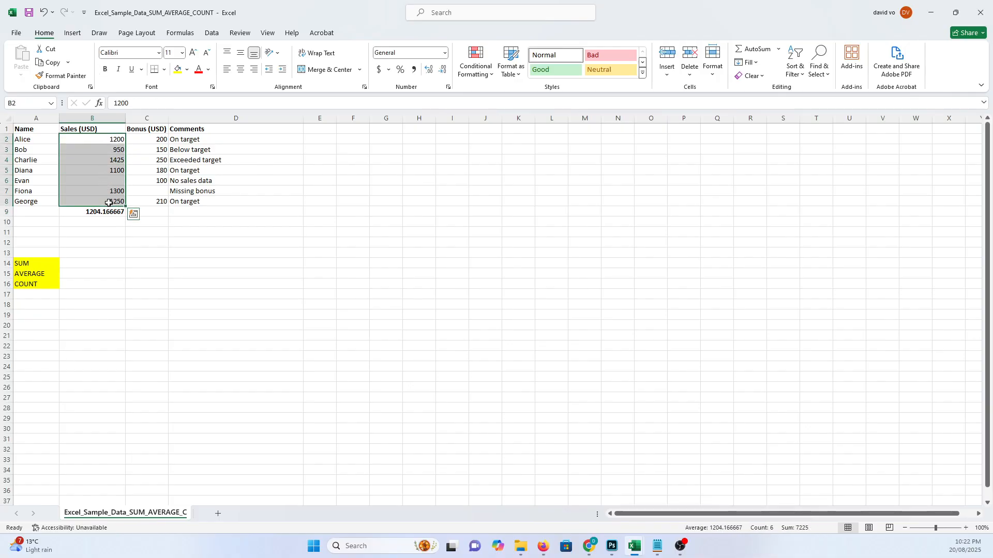
click(104, 212)
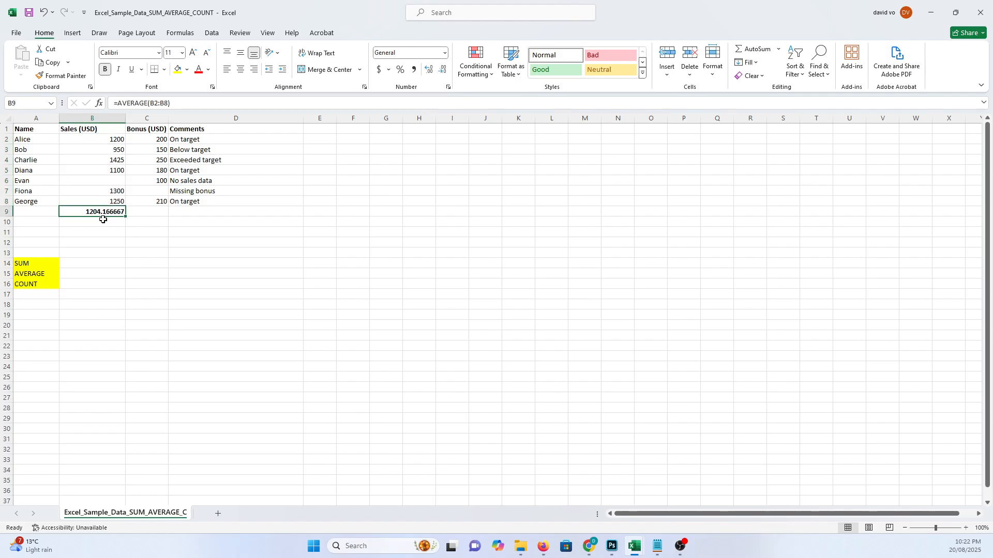
click(104, 230)
- Replace B9's content with an AutoSum Count Numbers formula over the sales range B2:B8
click(99, 211)
key(Delete)
click(778, 49)
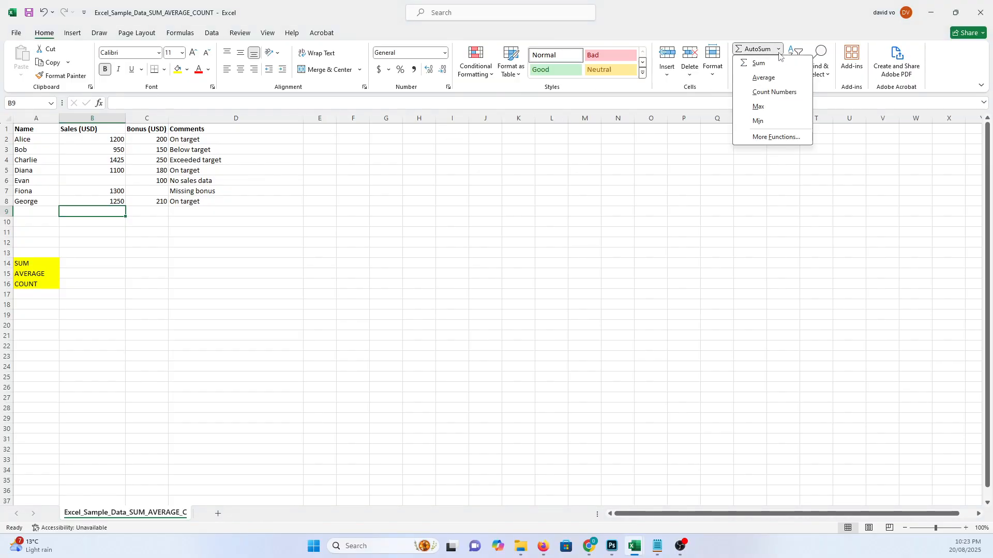
click(769, 93)
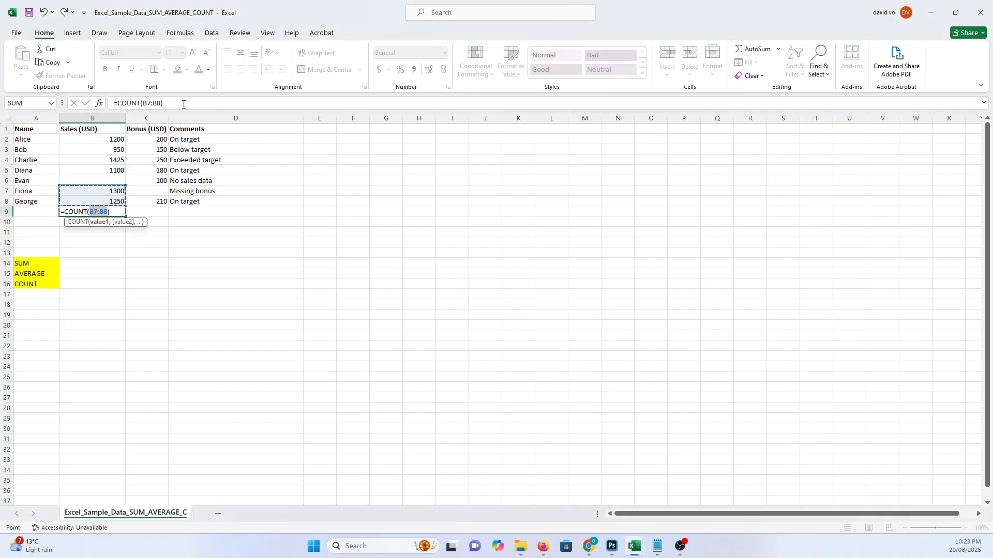
drag(105, 139, 108, 198)
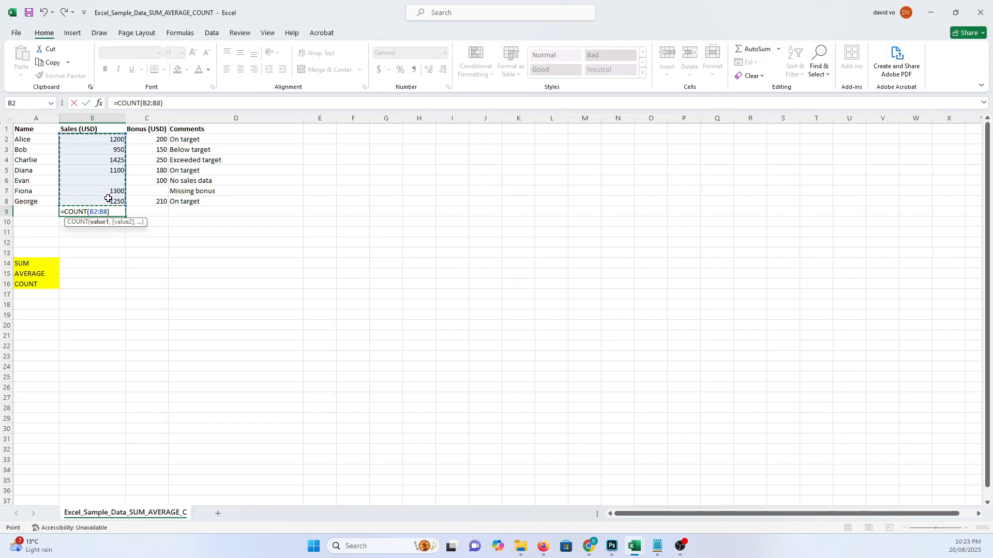
key(Return)
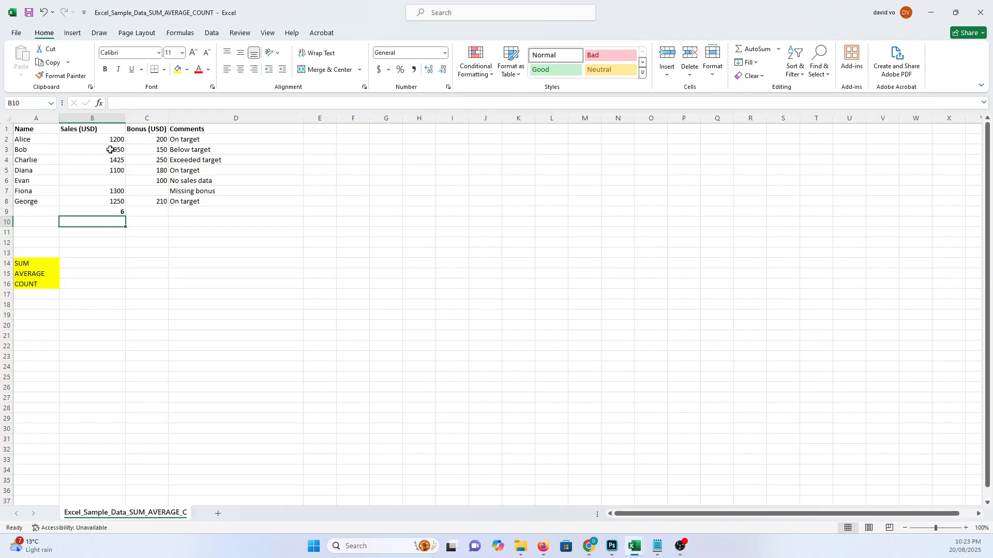
click(105, 181)
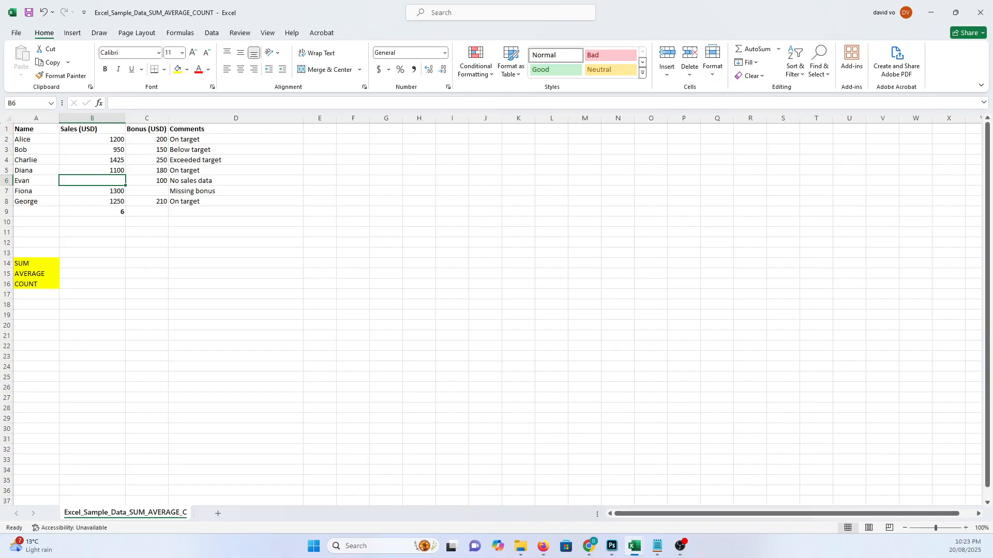
- Replace B9's content with =COUNT(B2:B8), selecting the sales range B2:B8 as its argument
click(107, 213)
key(Delete)
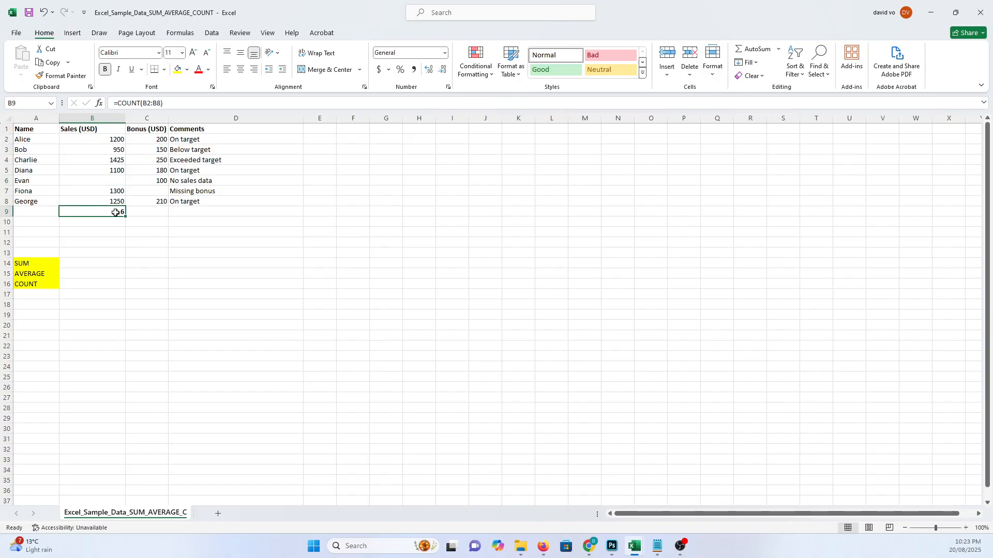
text(=)
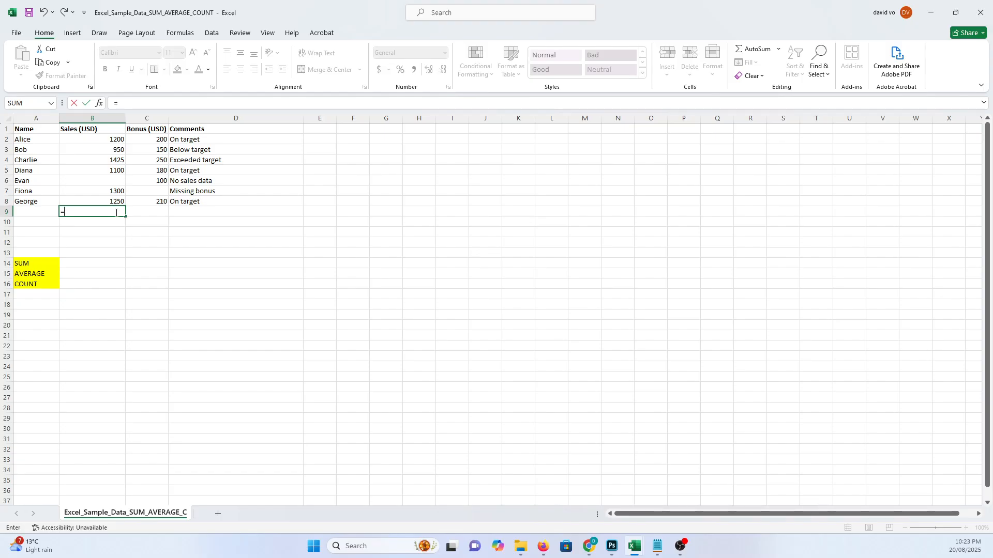
text(count()
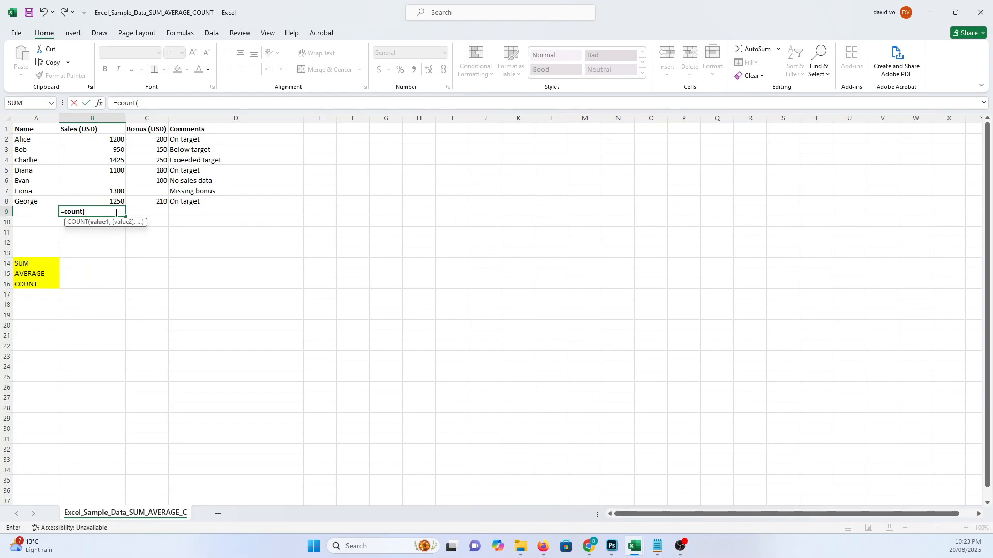
click(103, 139)
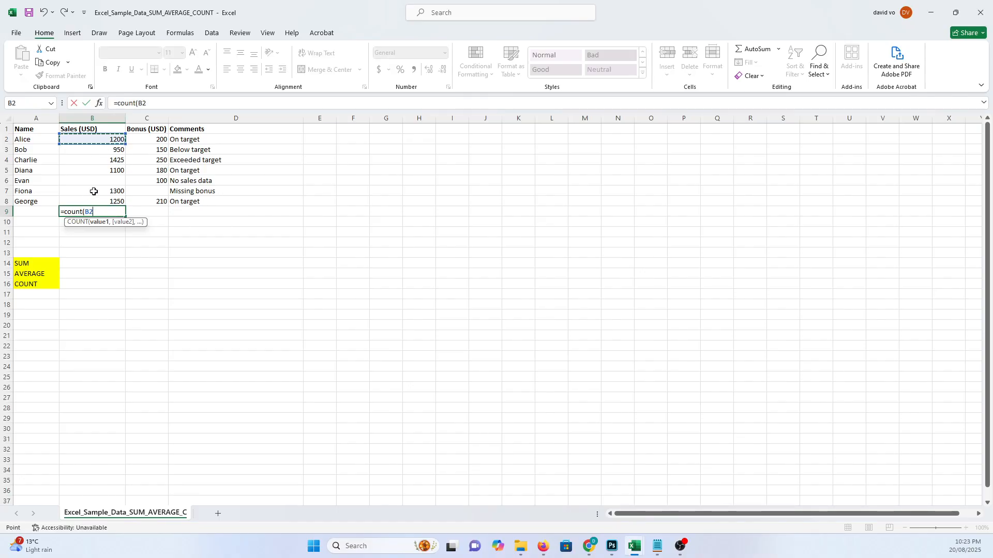
key(F8)
text(B8))
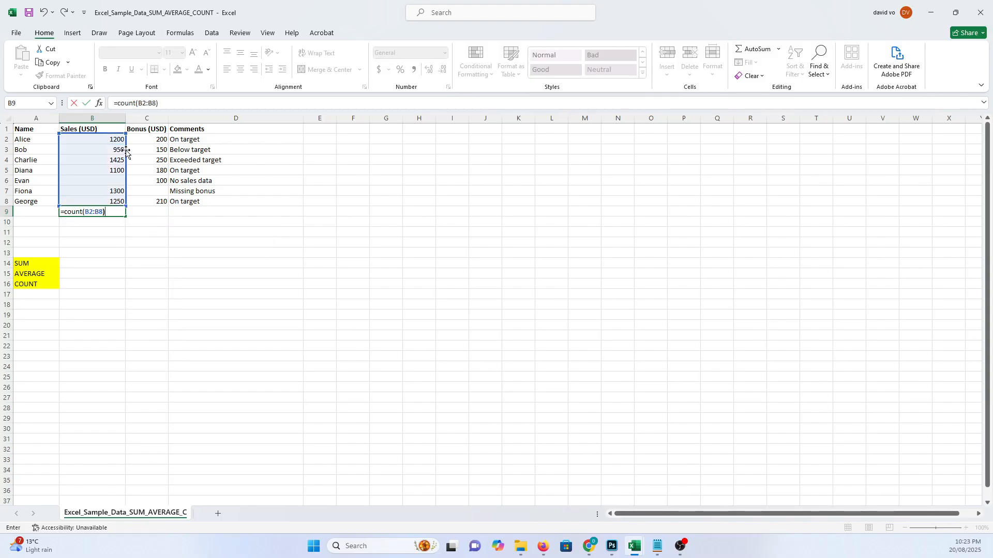
key(Return)
- Clear the COUNT formula from B9
key(Up)
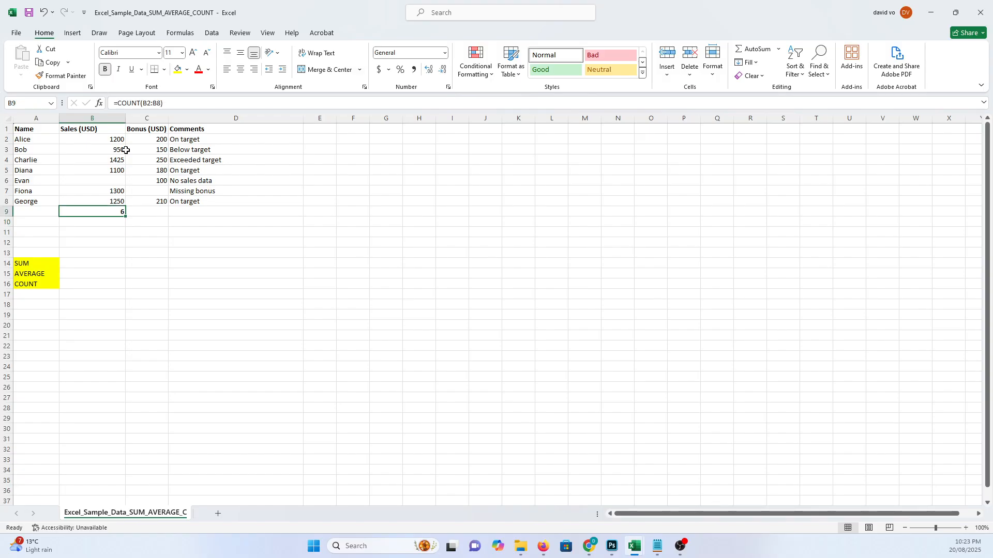
key(Delete)
key(Right)
key(Right)
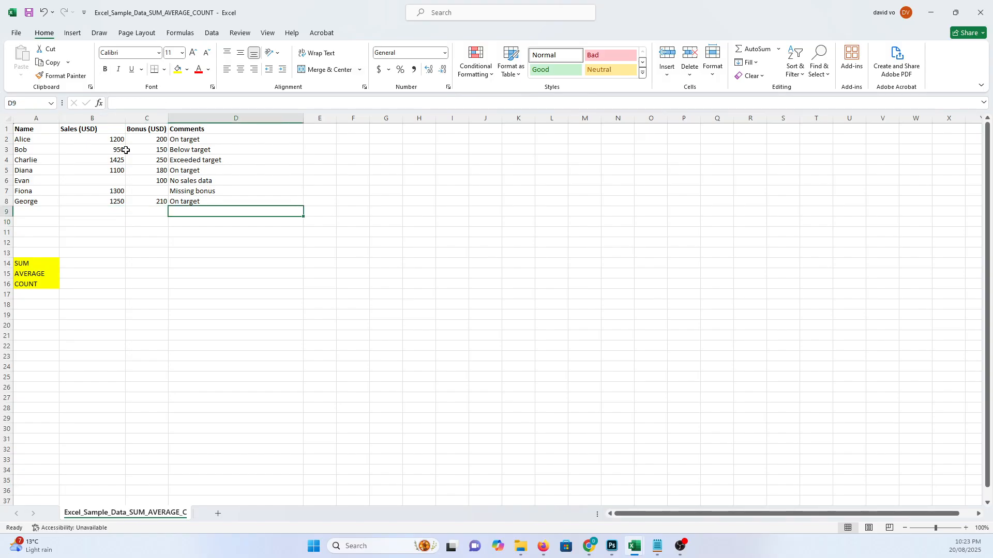
- Enter =COUNT(D2:D8) in D9, selecting the text Comments range D2:D8
text(count()
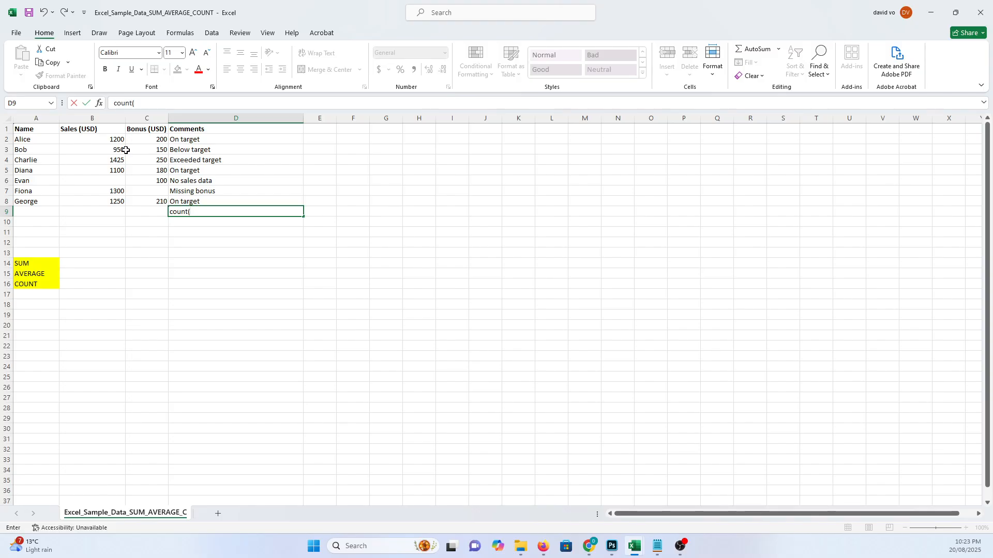
key(BackSpace)
key(BackSpace)
key(BackSpace)
text(=count()
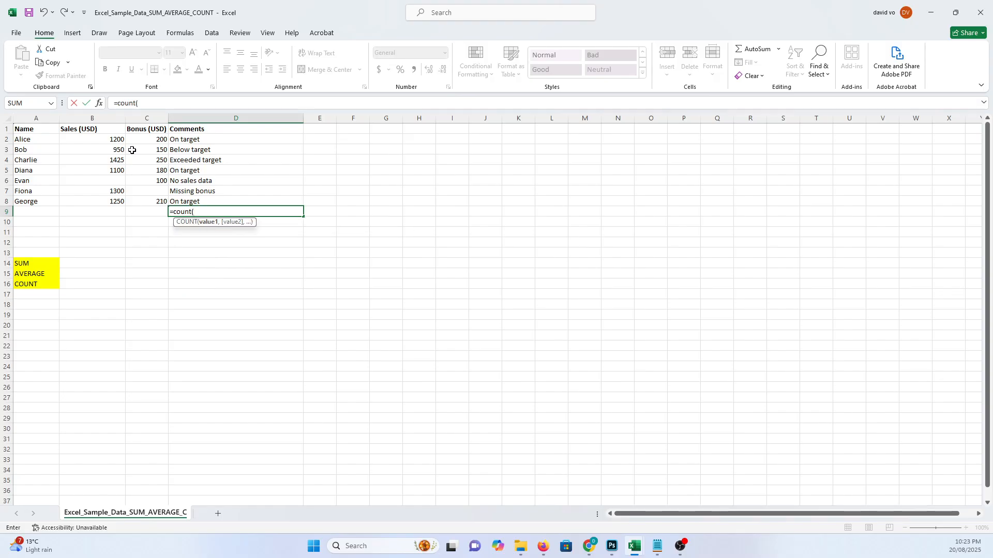
drag(200, 140, 198, 199)
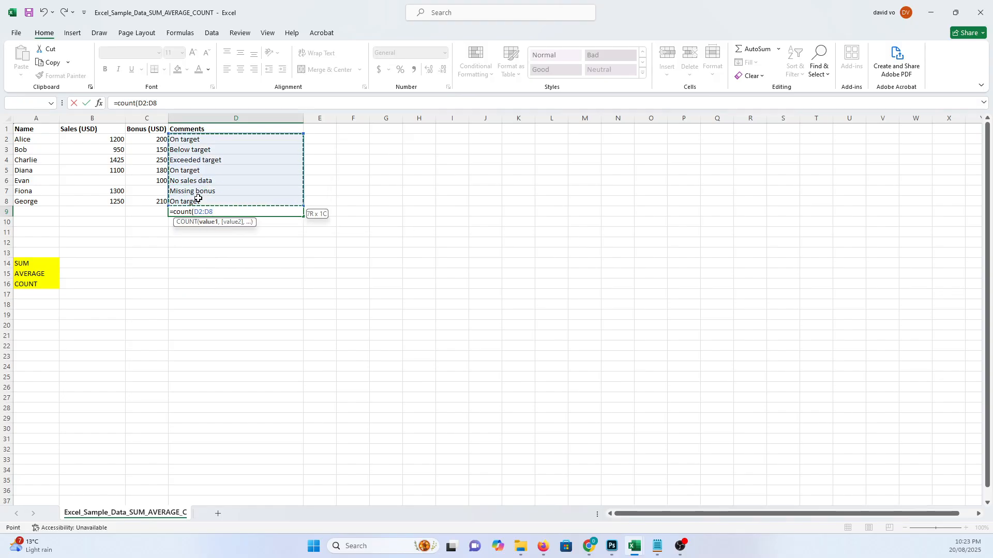
key(Return)
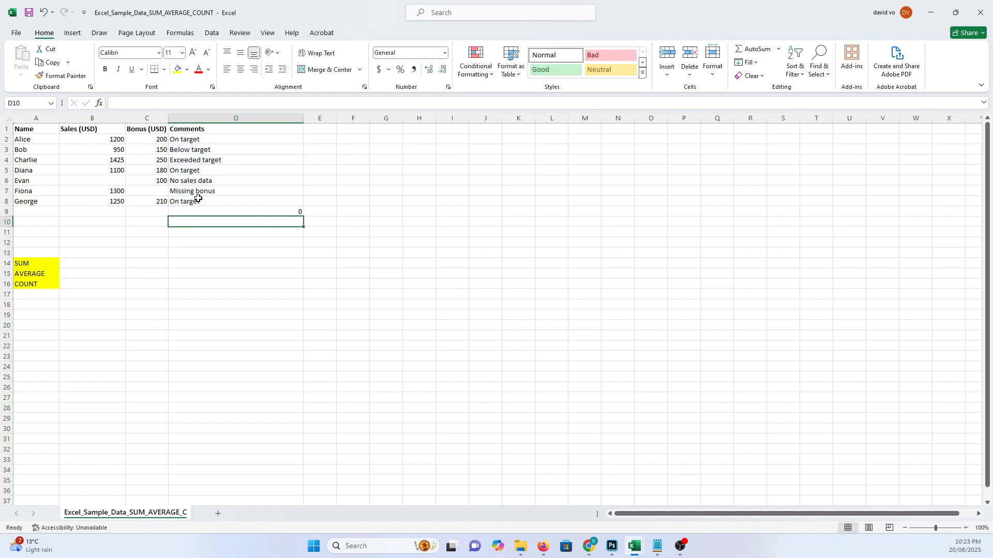
- Clear the COUNT formula from D9
key(Up)
key(Up)
key(Up)
key(Up)
key(Up)
key(Up)
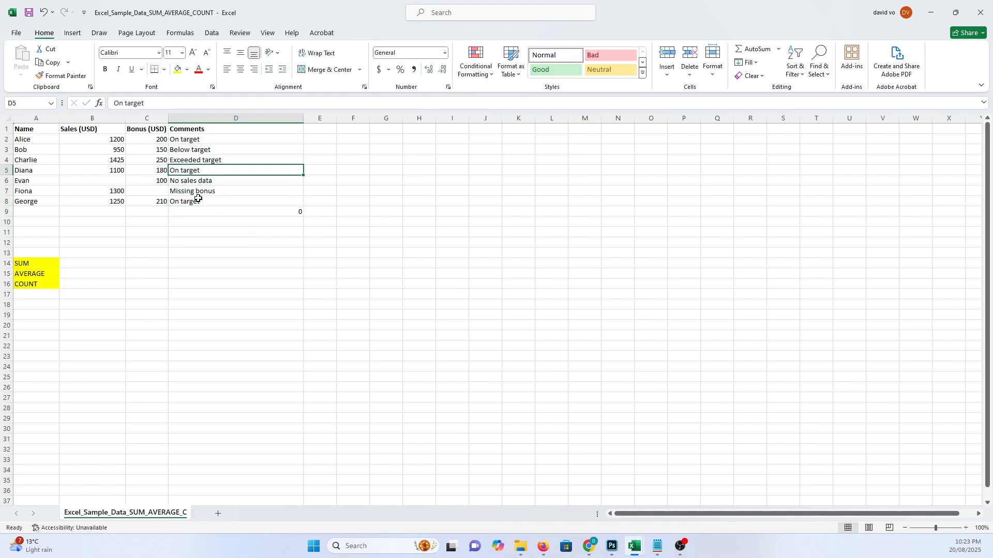
key(Down)
key(Down)
key(Down)
key(Down)
key(Down)
key(Delete)
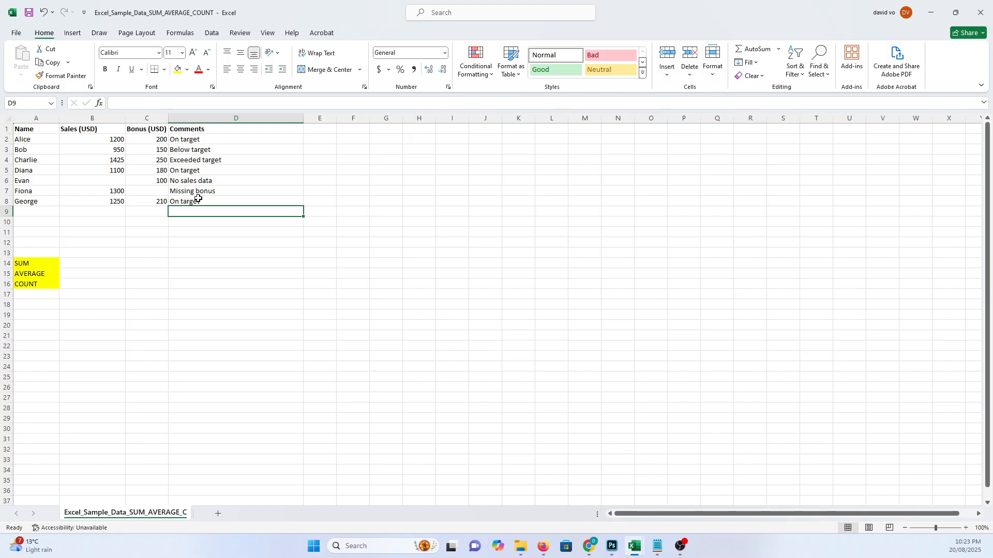
- Enter =COUNT(C2:C8) in C9, selecting the bonus range C2:C8
key(Left)
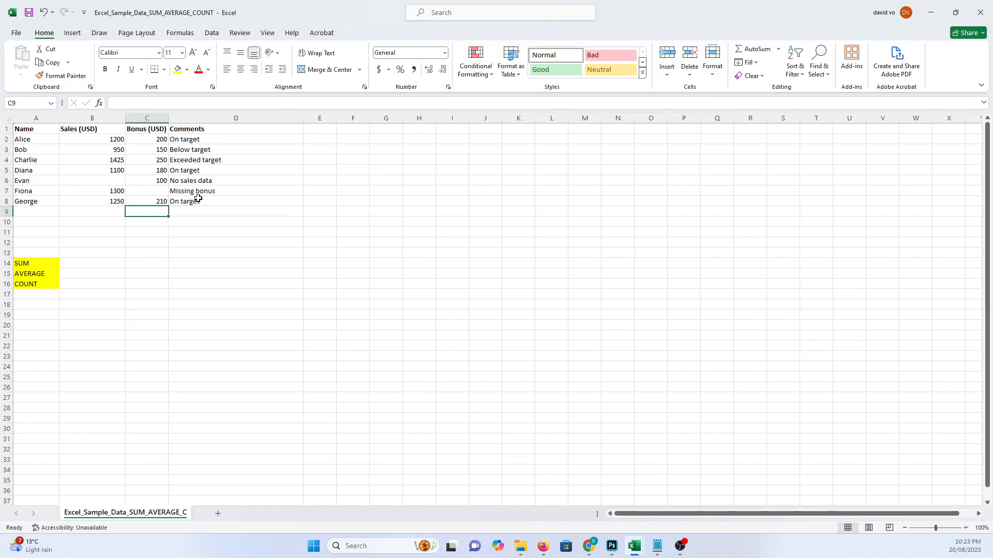
text(=)
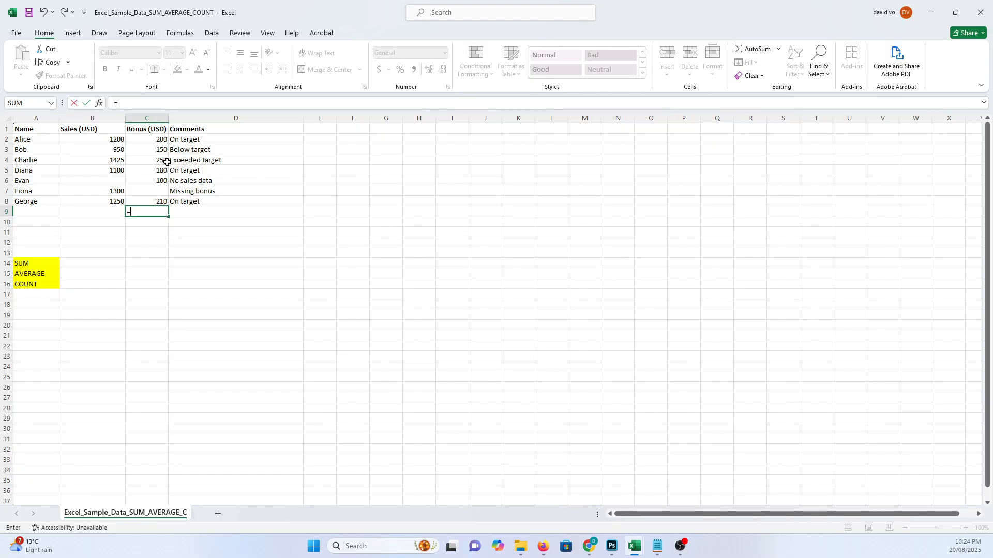
text(count()
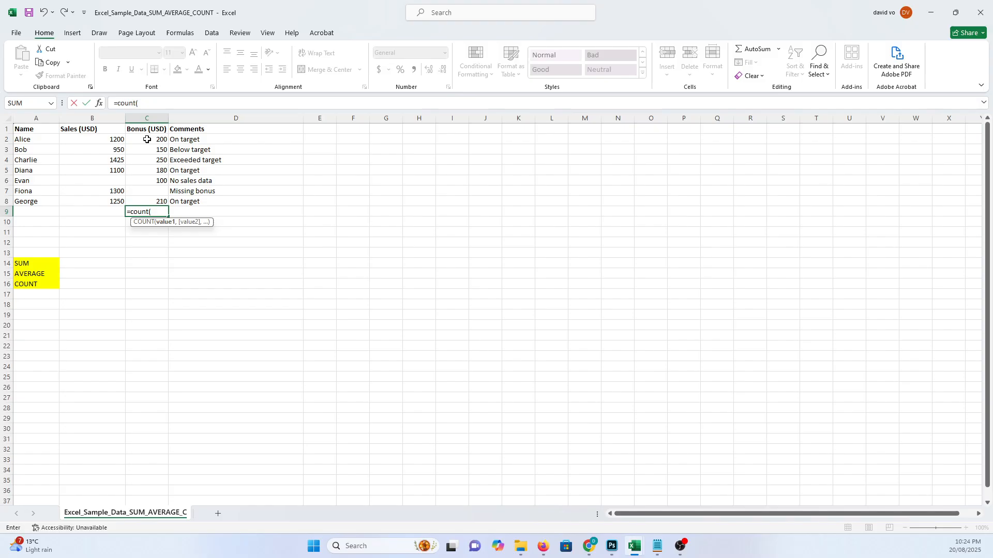
drag(147, 140, 143, 200)
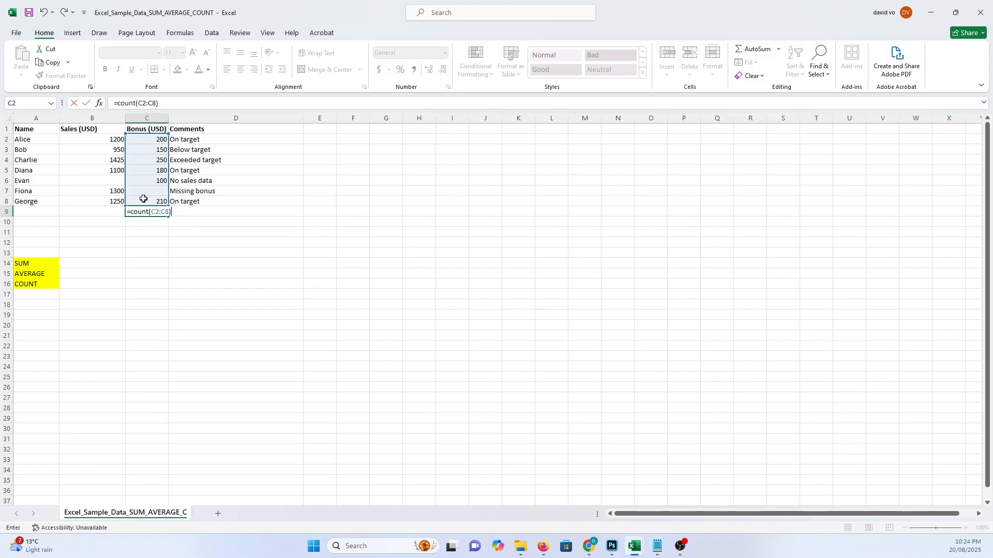
key(Return)
- Enter 3 in the empty bonus cell C7 for Fiona
key(Up)
key(Up)
key(Up)
key(Up)
key(Down)
text(3)
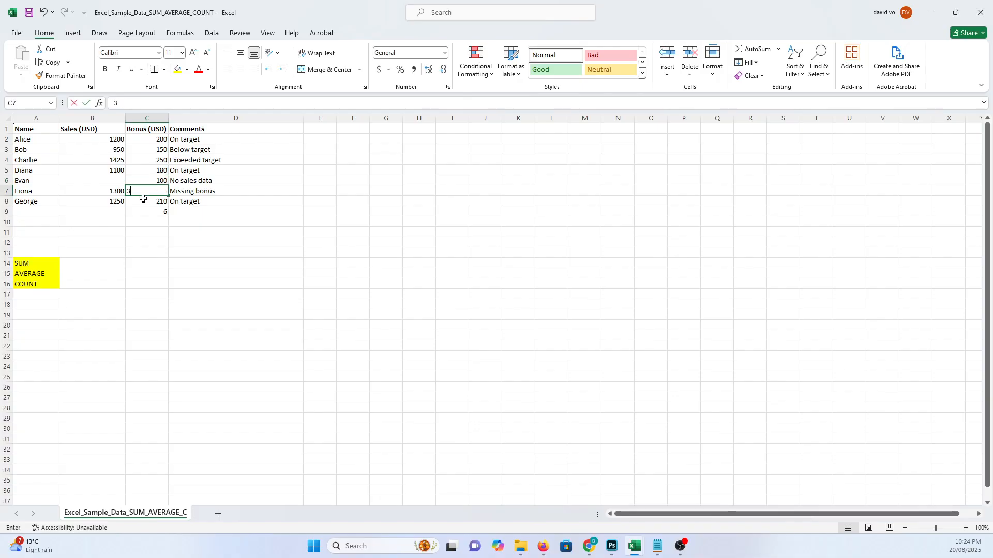
key(Return)
- Clear the value from bonus cell C7
key(Down)
key(Down)
key(Up)
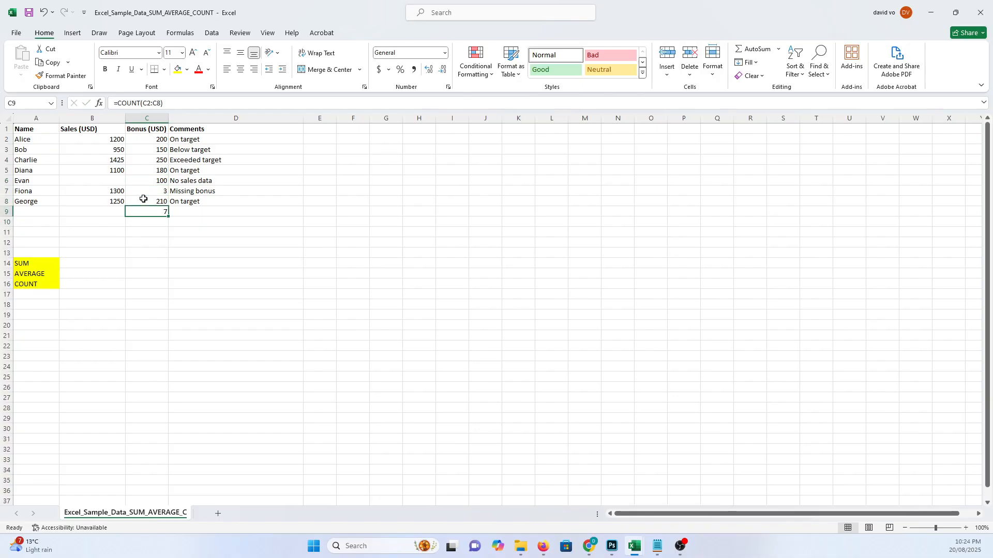
key(Up)
key(Up)
key(Delete)
key(Down)
key(Down)
key(Down)
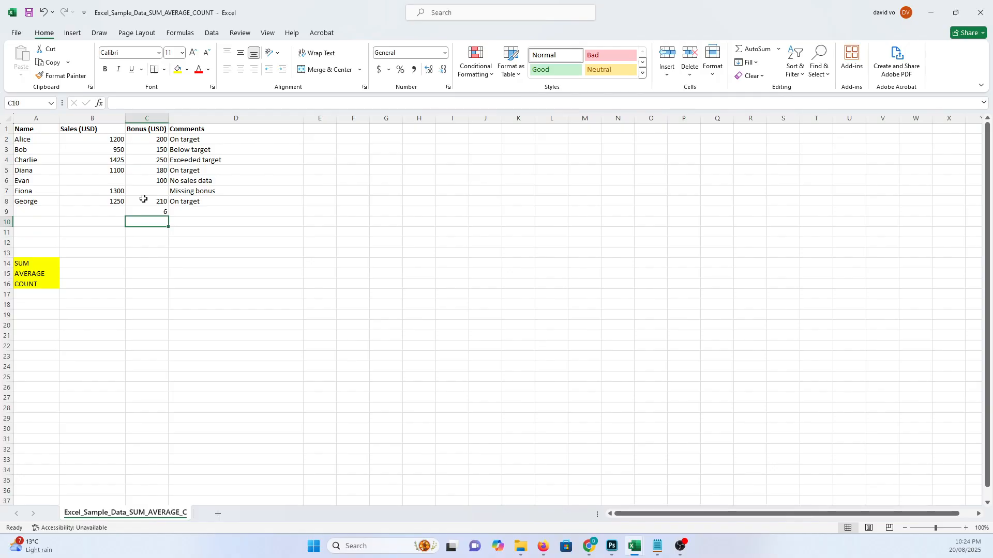